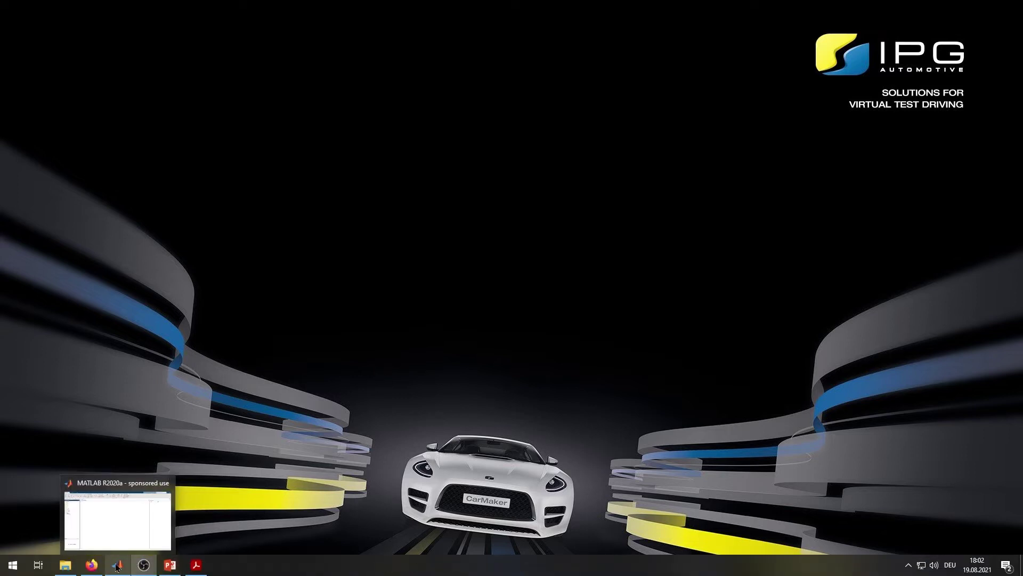
Step: Go into the src_cm4sl folder and run cmenv.m to add the CarMaker paths
click(118, 567)
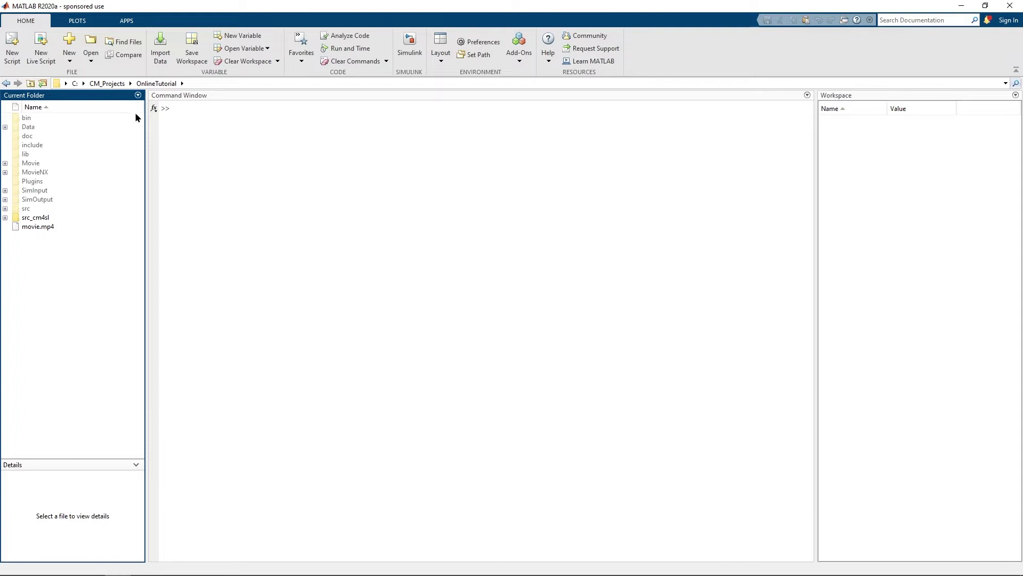
double_click(41, 219)
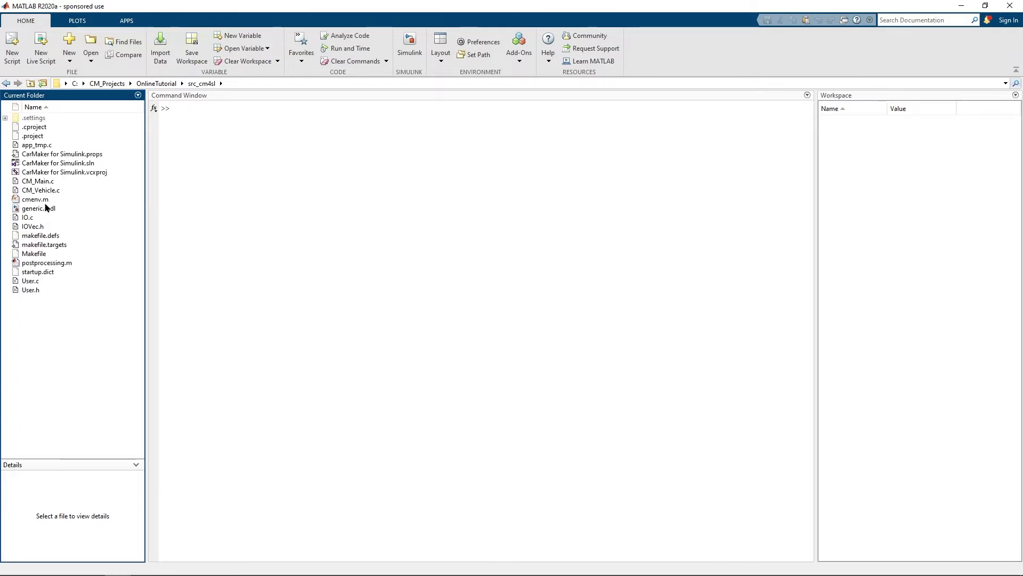
click(48, 199)
drag(65, 203, 224, 199)
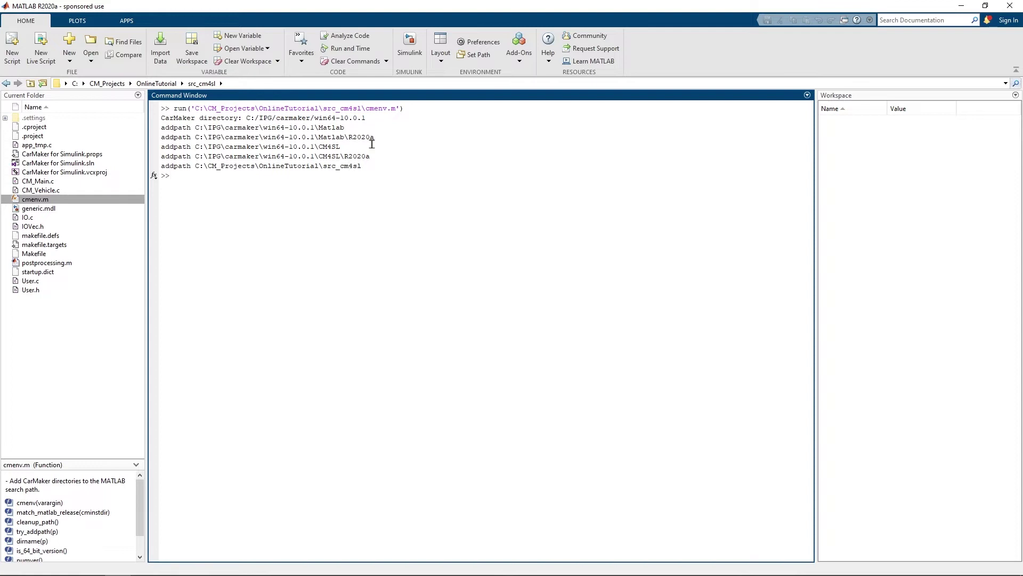
Step: Highlight the added CM4SL path lines in the output, then select generic.mdl
drag(372, 156, 315, 147)
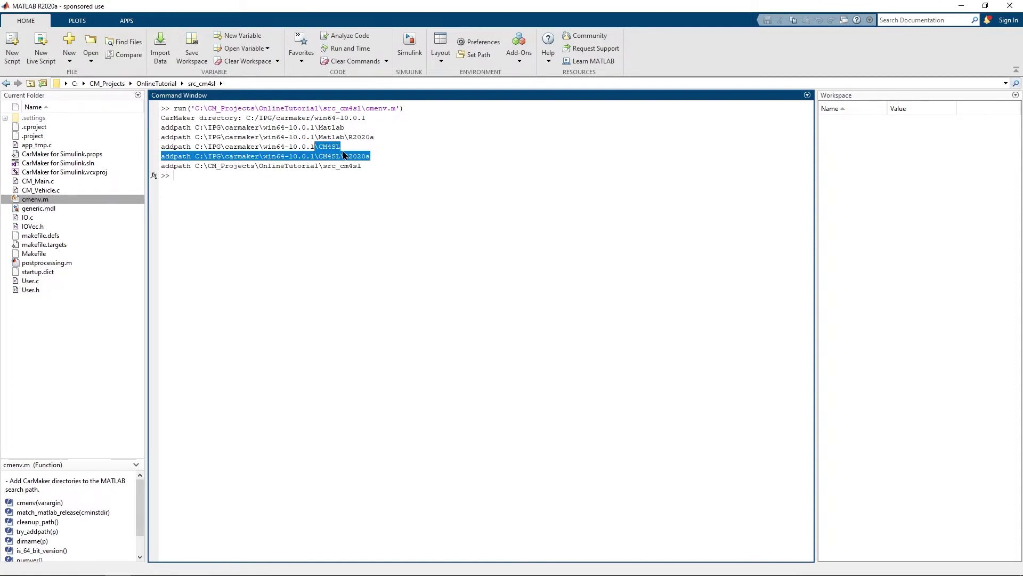
click(373, 156)
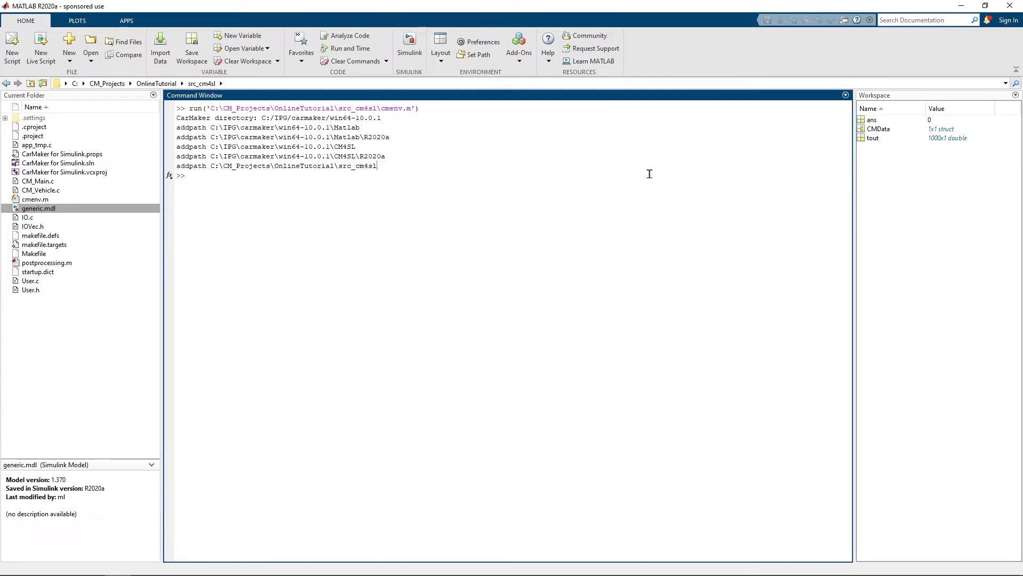
click(113, 211)
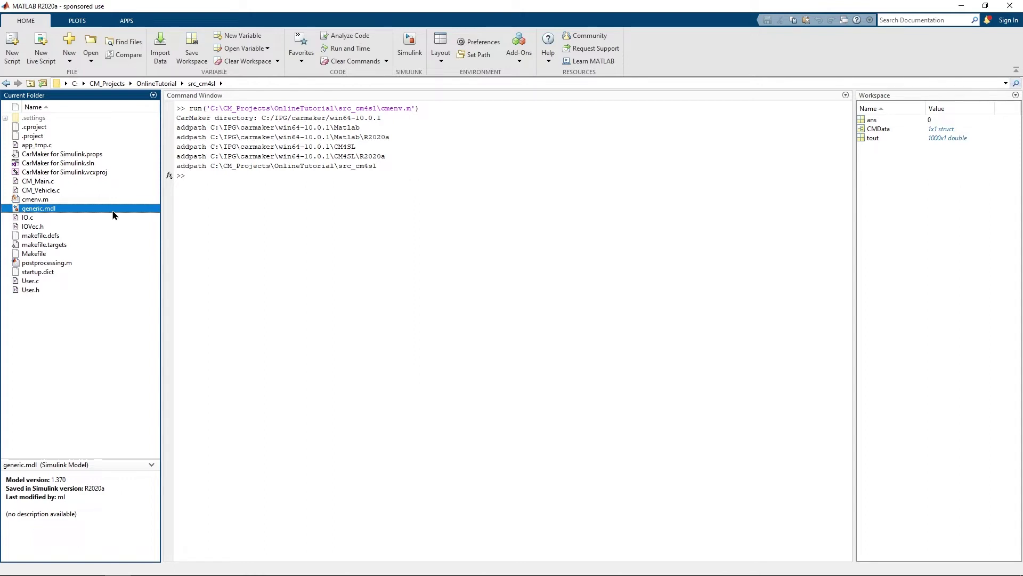
Step: Open generic.mdl in Simulink and use its Open CarMaker GUI block to bring up CarMaker
double_click(113, 211)
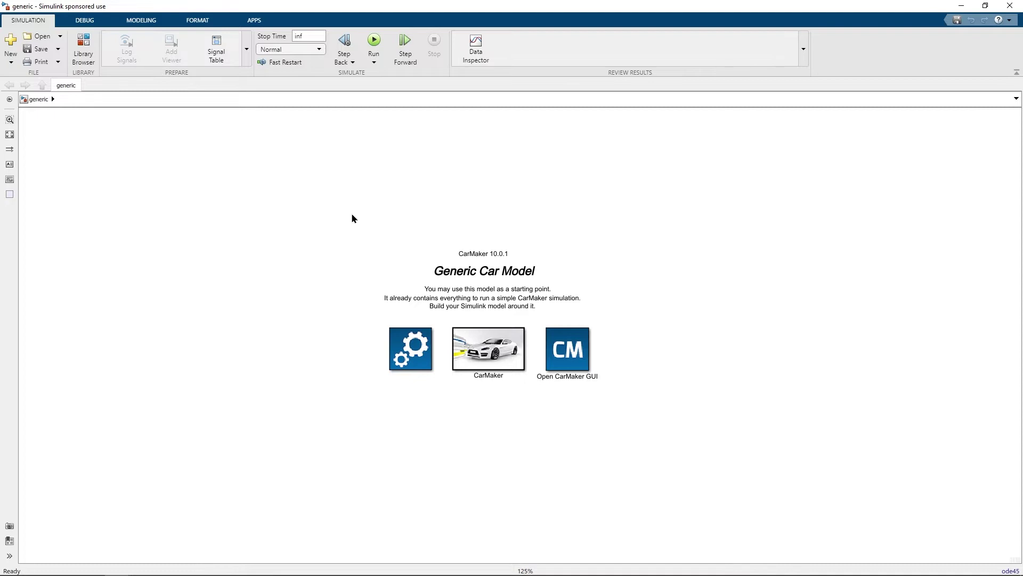
click(404, 345)
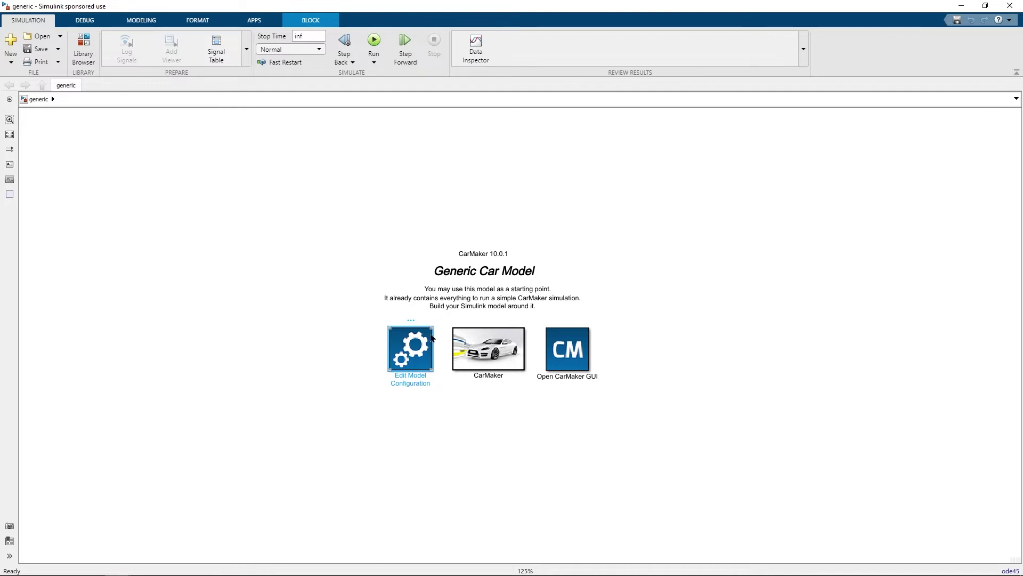
click(489, 347)
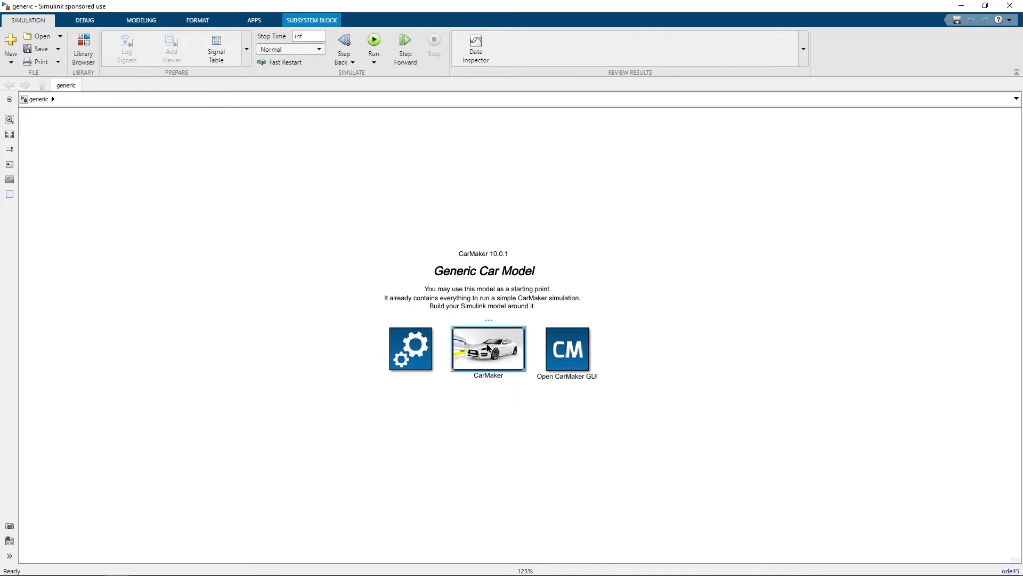
click(574, 361)
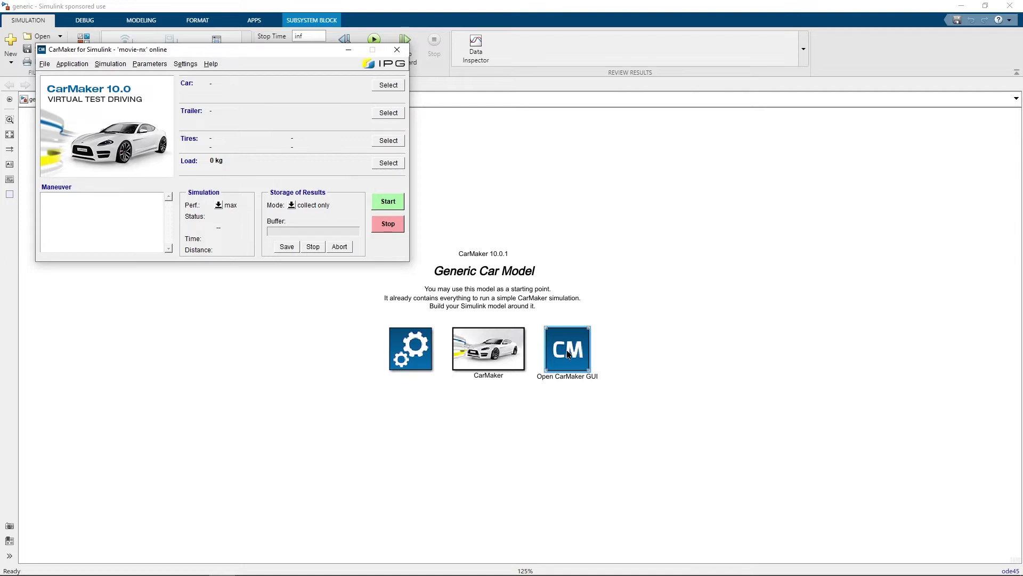
Step: Launch IPGMovie from CarMaker's File menu
click(45, 64)
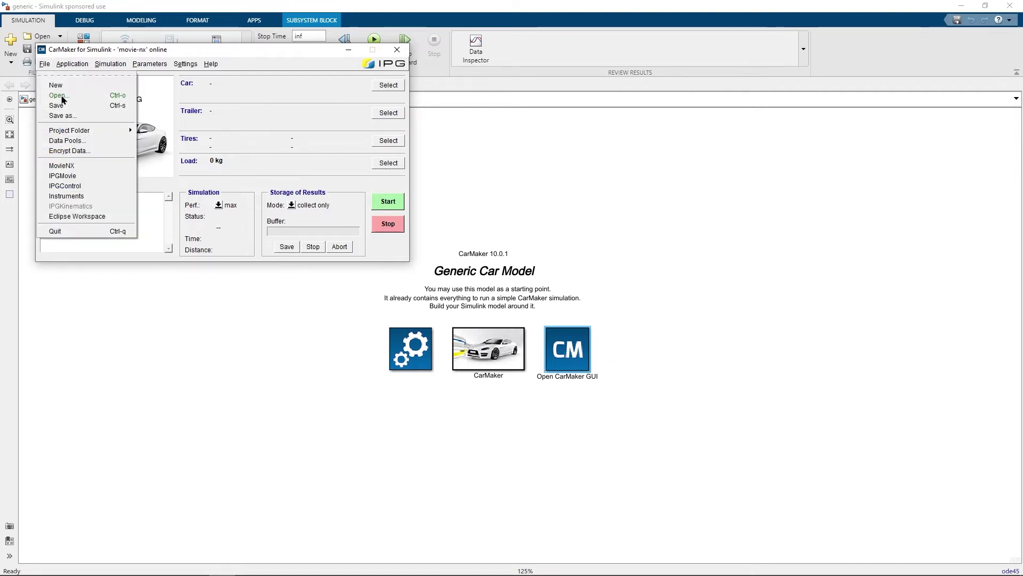
click(74, 177)
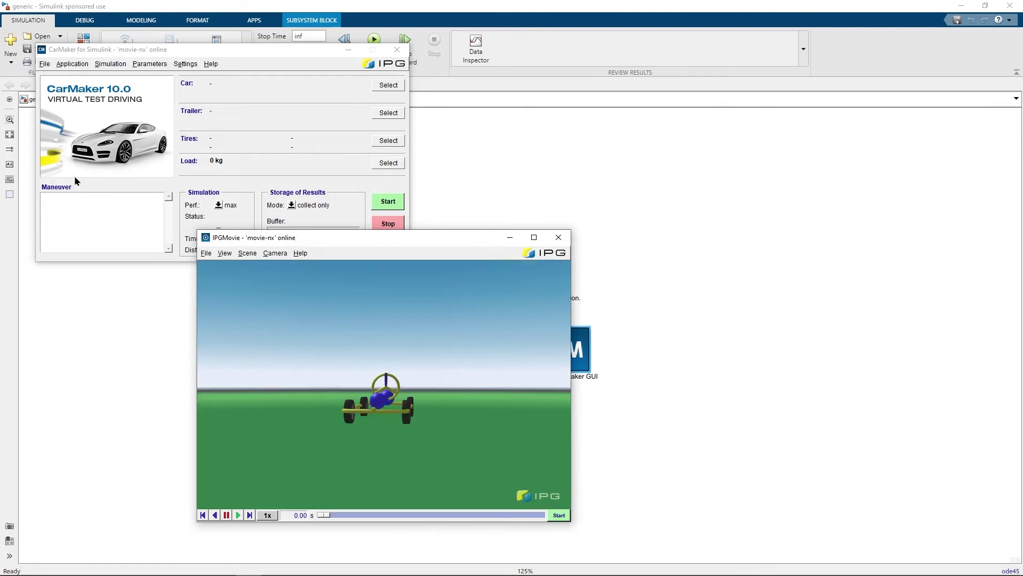
Step: Load the Racetrack_Hockenheim TestRun from Product Examples > VehicleDynamics > Handling
click(44, 64)
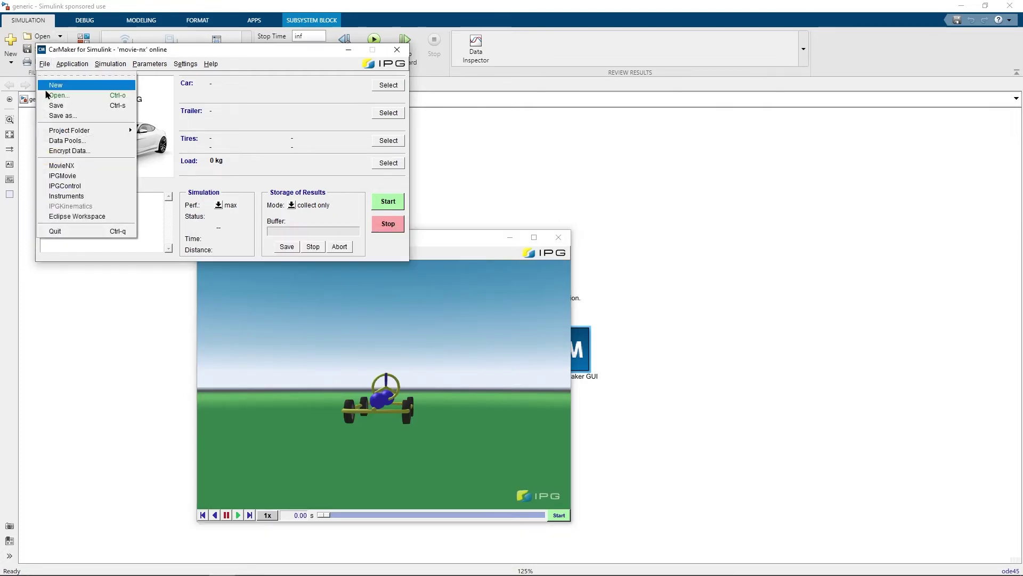
click(53, 86)
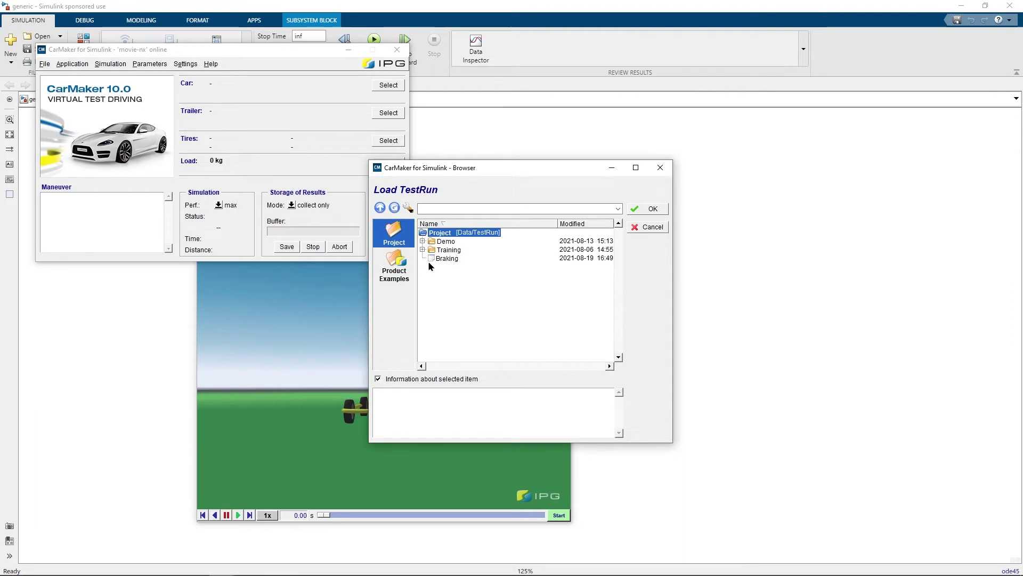
click(394, 264)
click(425, 241)
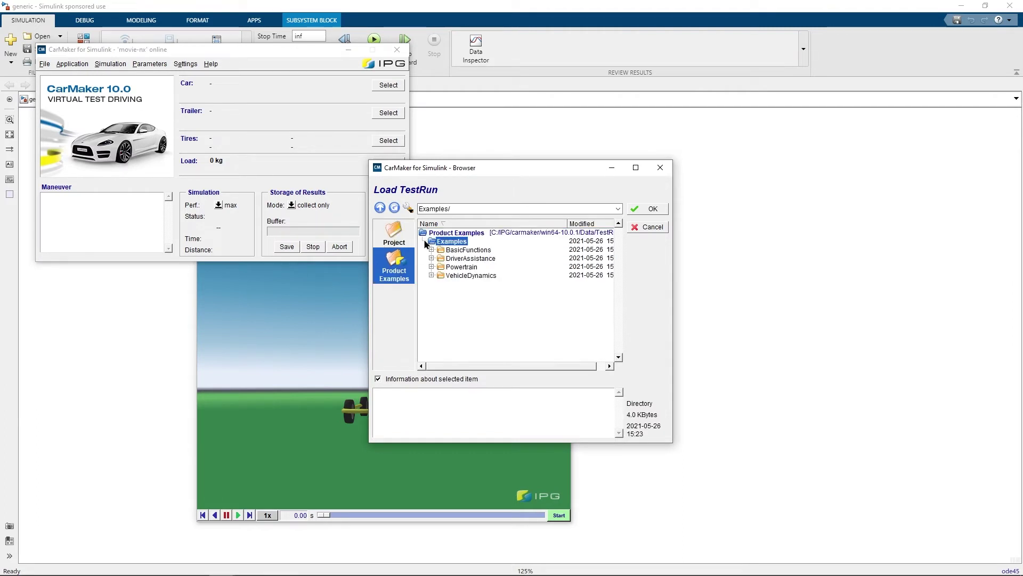
click(436, 275)
click(439, 273)
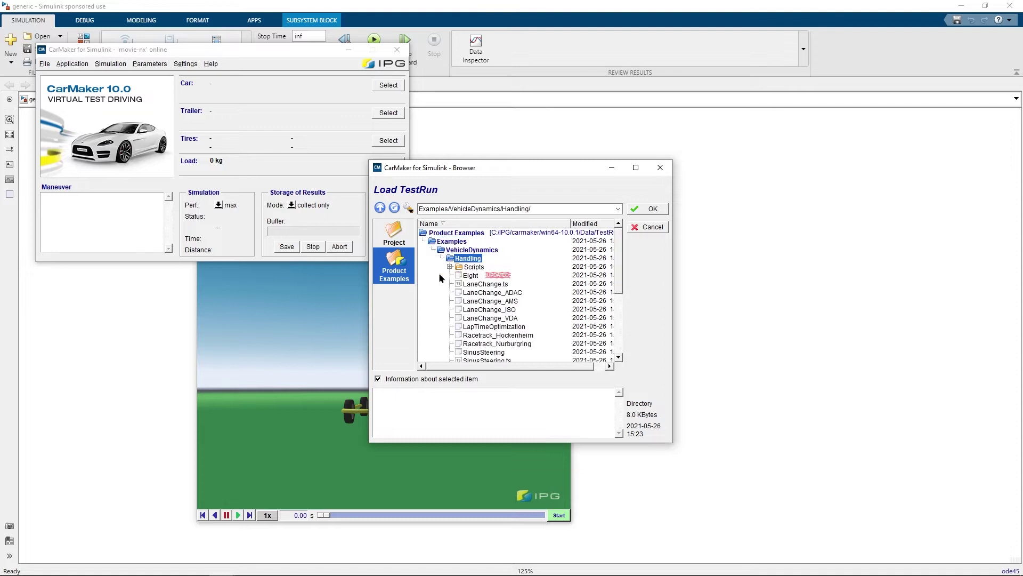
double_click(484, 336)
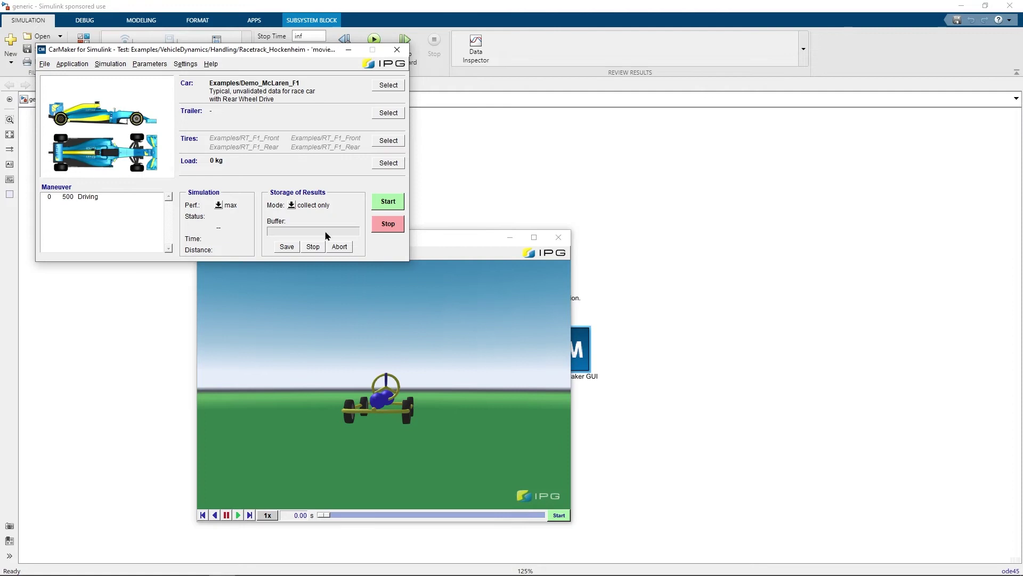
Step: Set the simulation performance to realtime and start the run
click(219, 205)
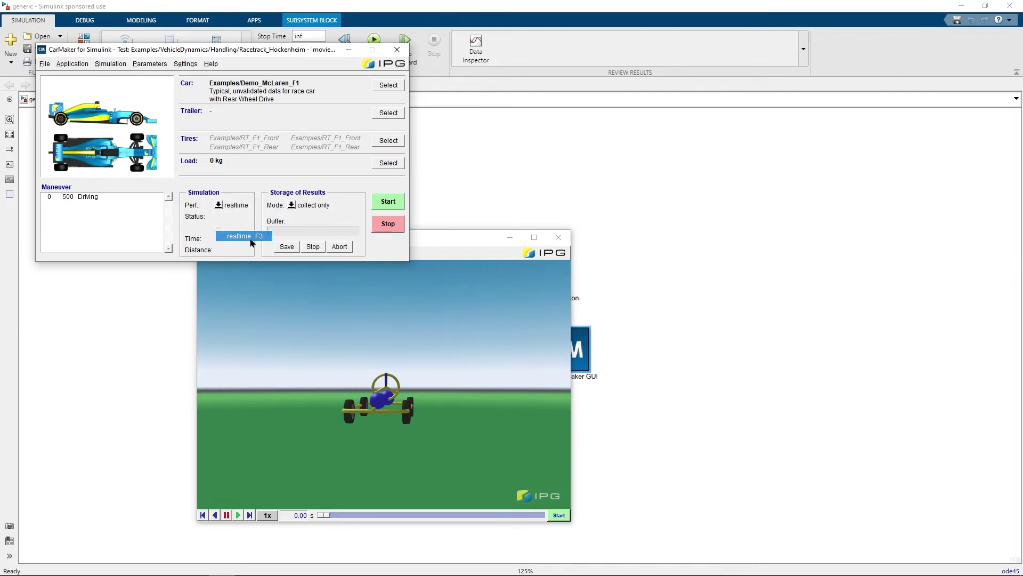
click(238, 235)
click(389, 207)
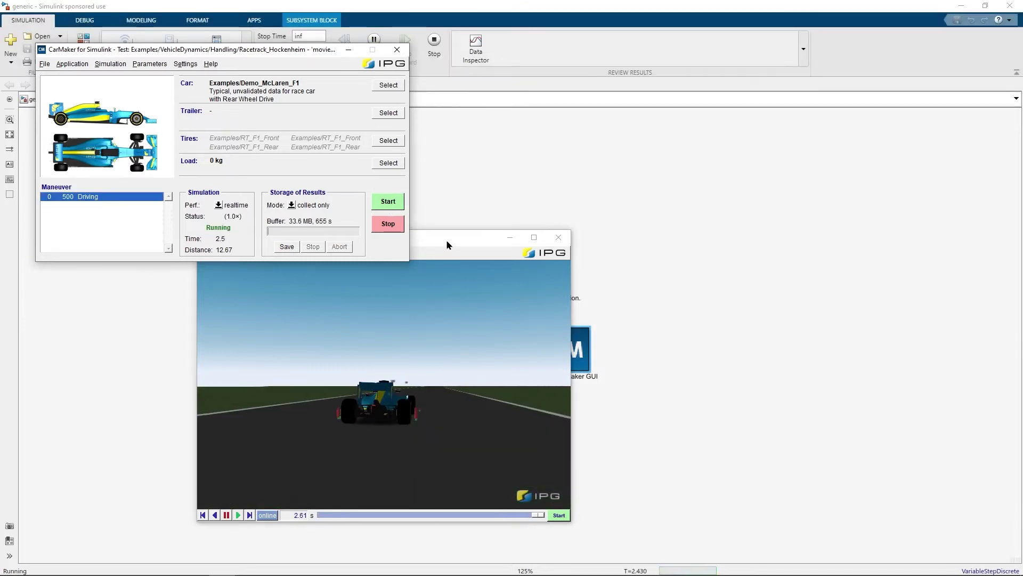
Step: Move the IPGMovie window into view to follow the F1 car around Hockenheim
drag(446, 244, 298, 288)
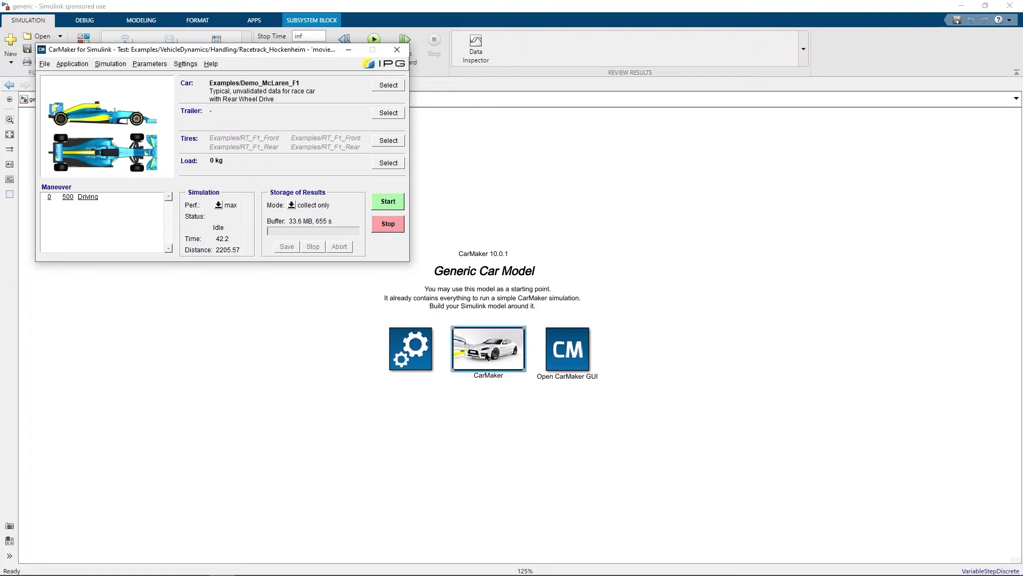
Step: Open the CarMaker subsystem of generic.mdl and clear the block selection
double_click(486, 356)
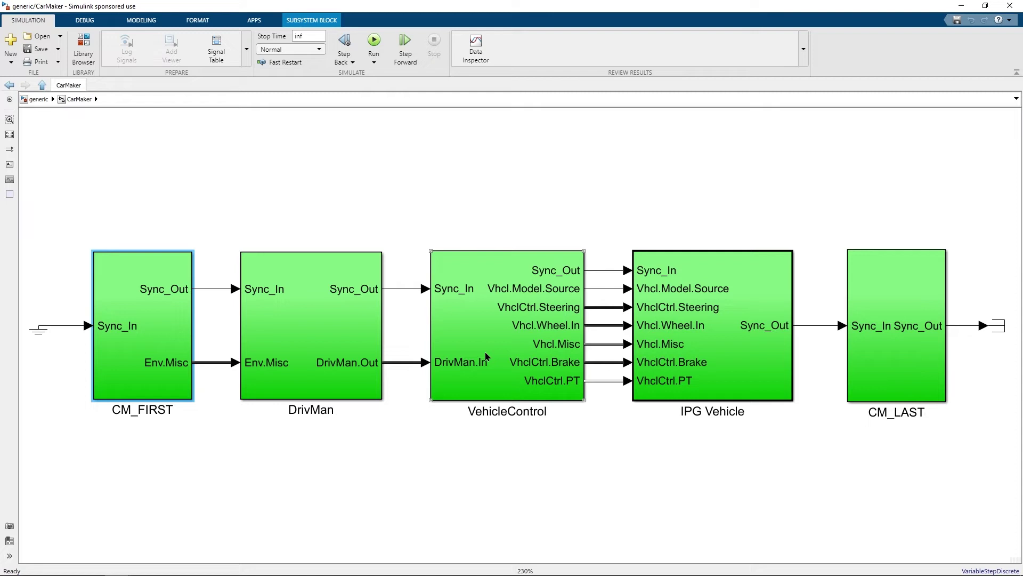
key(Escape)
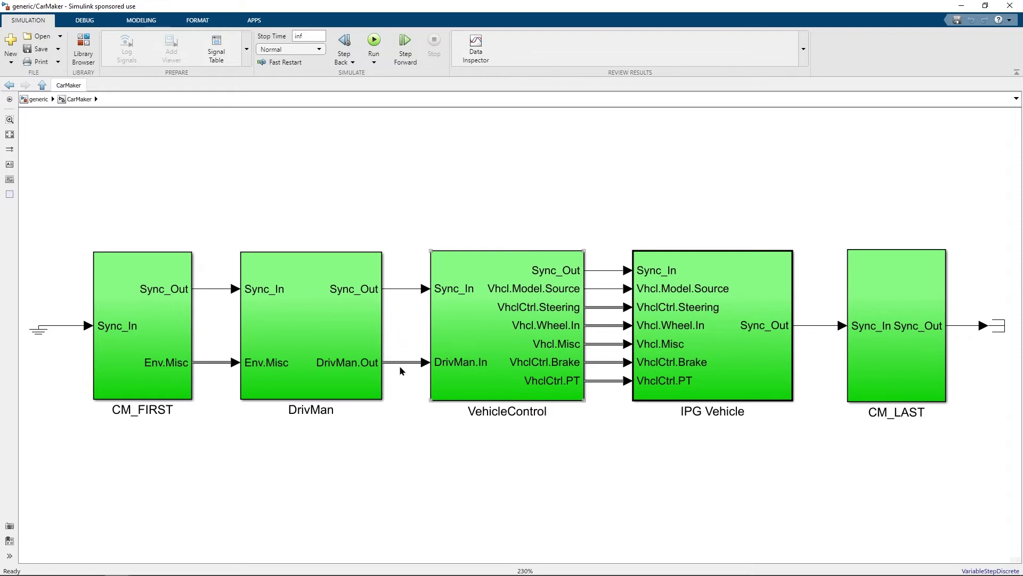
click(74, 327)
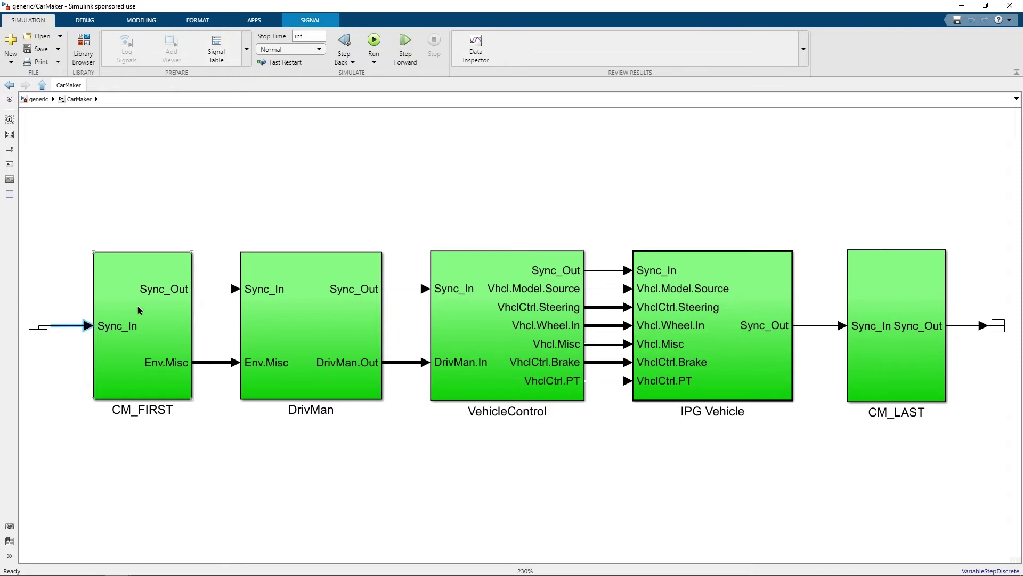
click(208, 289)
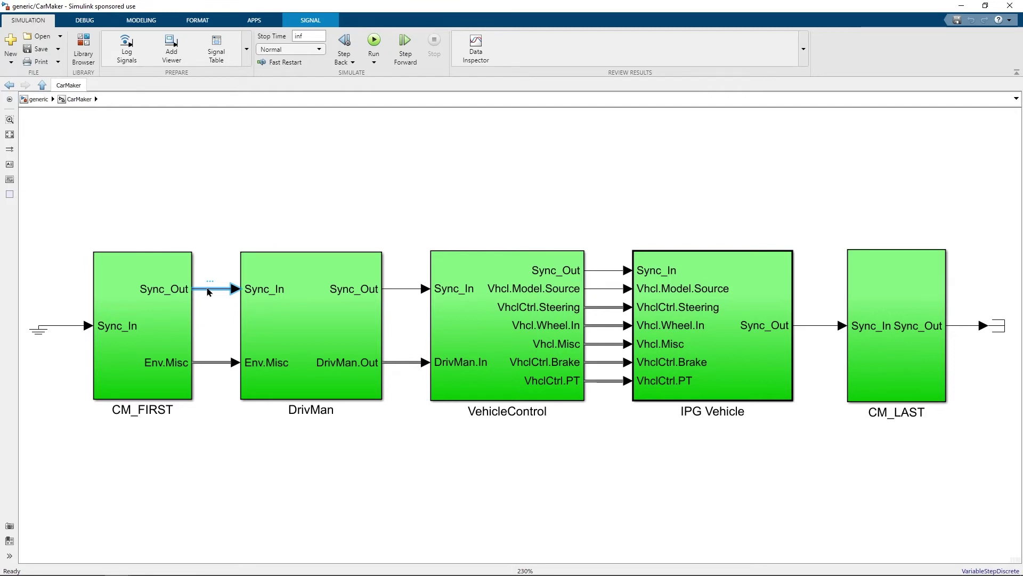
click(82, 58)
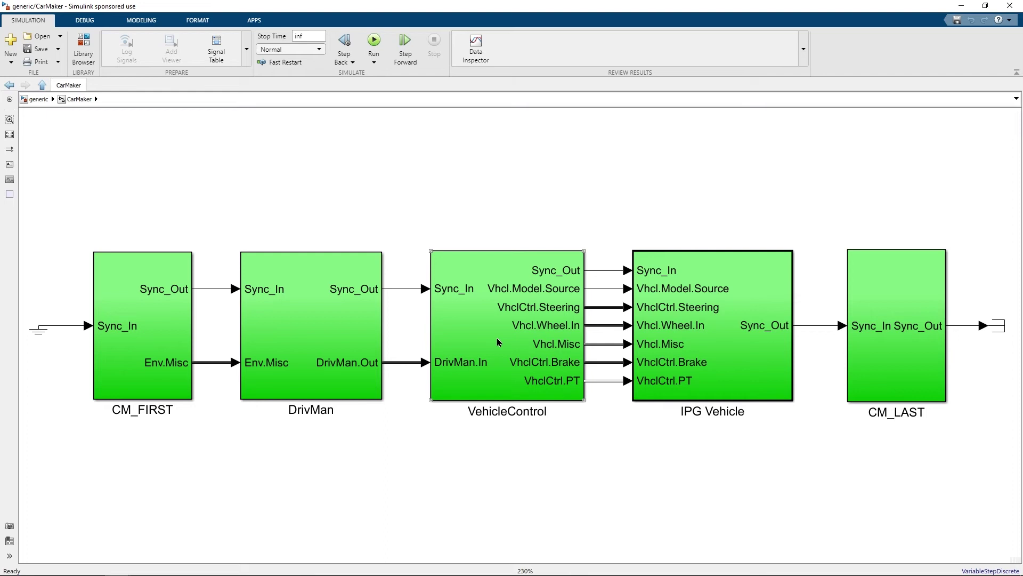
Step: Open VehicleControl, then CreateBus VhclCtrl, and zoom to inspect the indicator logic
double_click(499, 342)
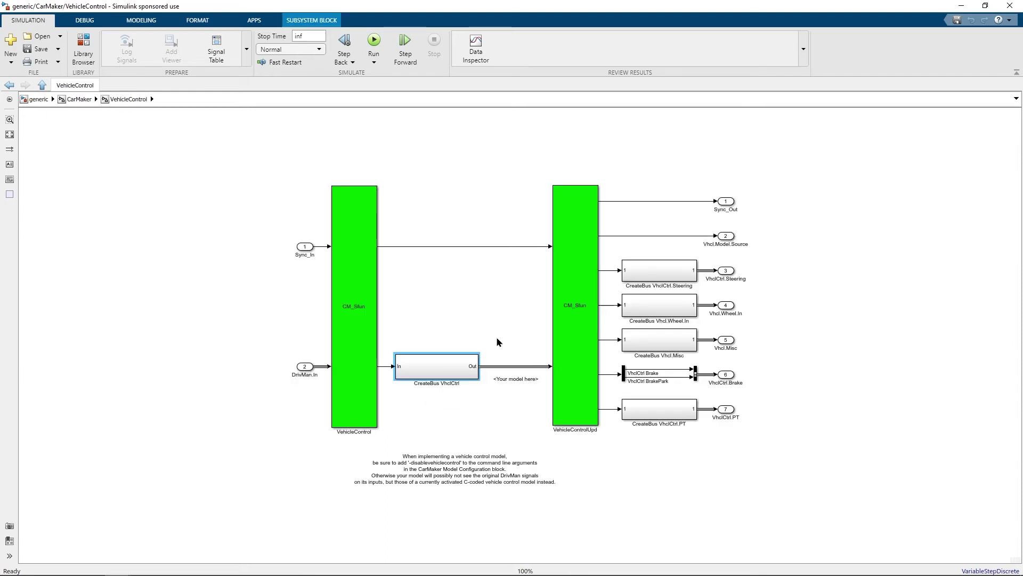
double_click(460, 373)
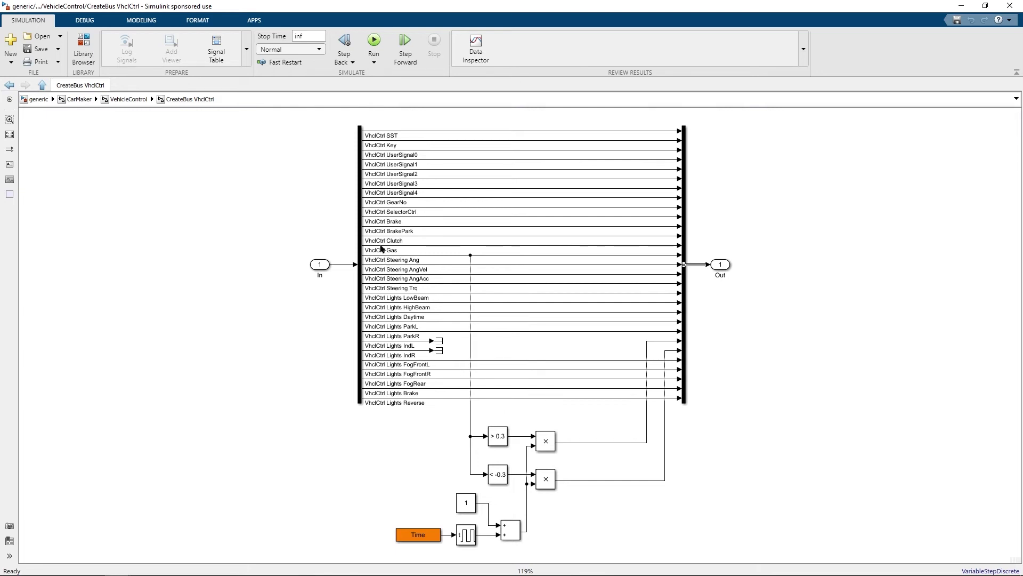
scroll(381, 240, up, 5)
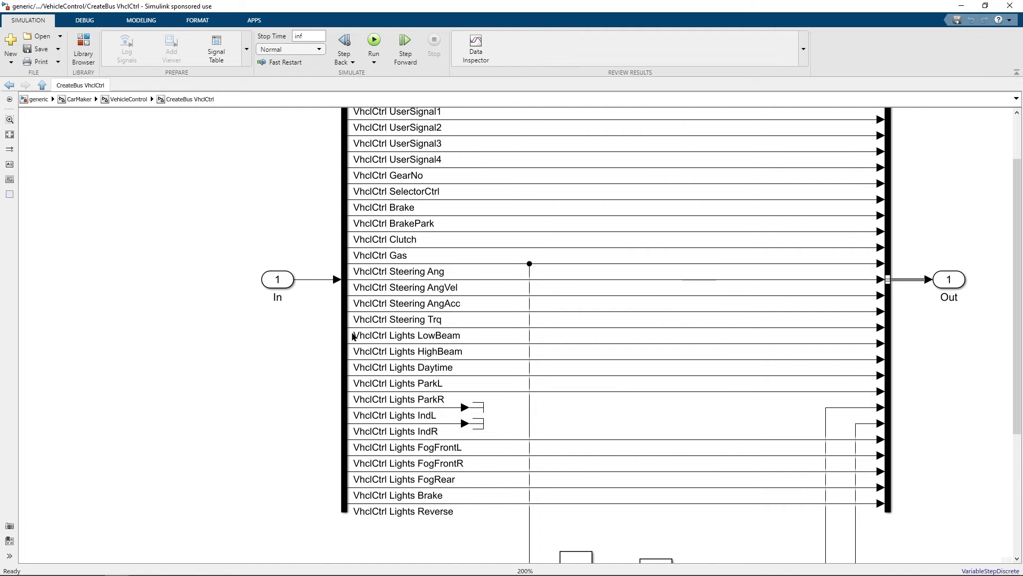
scroll(306, 353, down, 3)
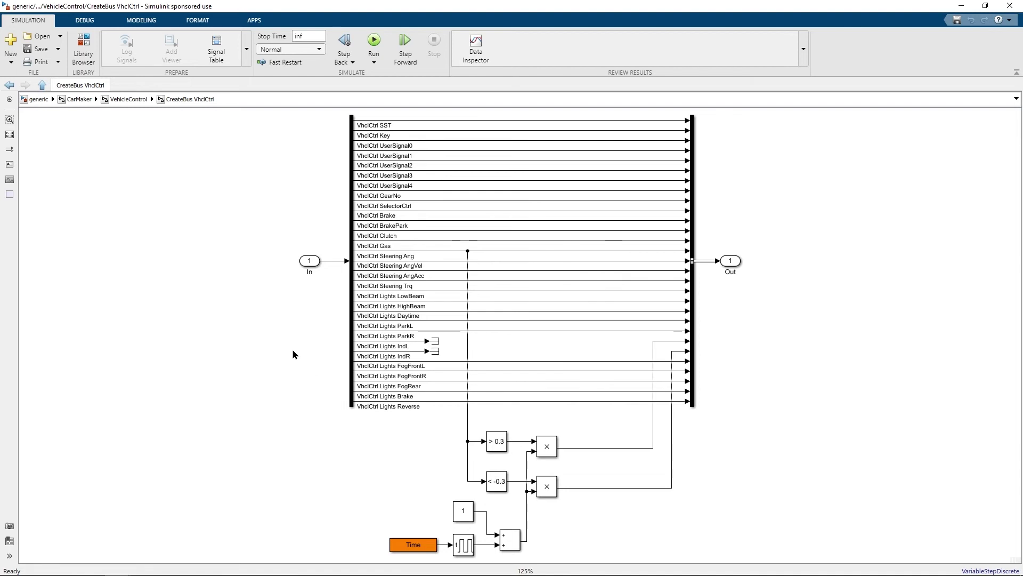
Step: Point out the > 0.3 and < -0.3 steering checks and the Lights IndL terminator
click(501, 445)
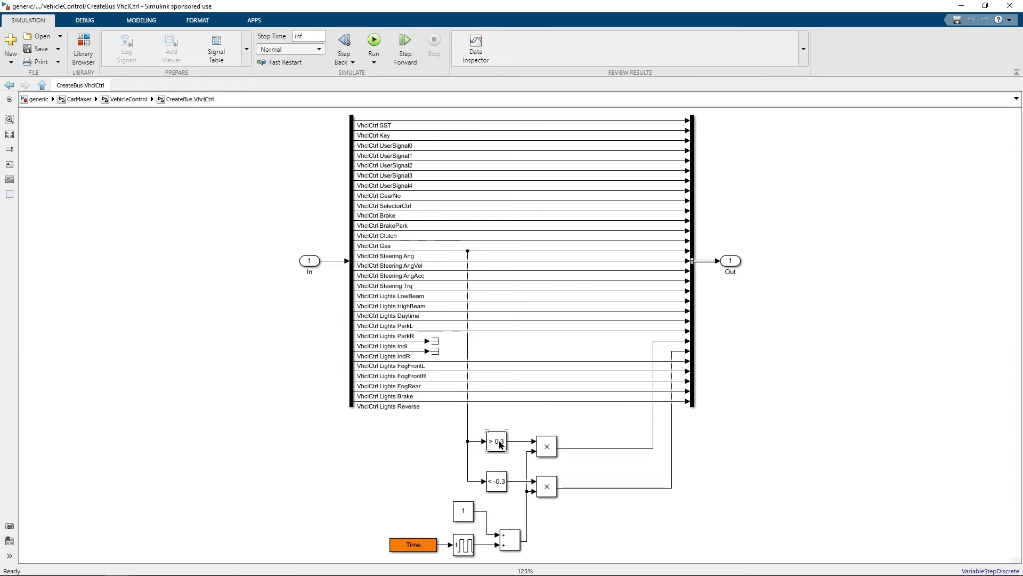
click(500, 481)
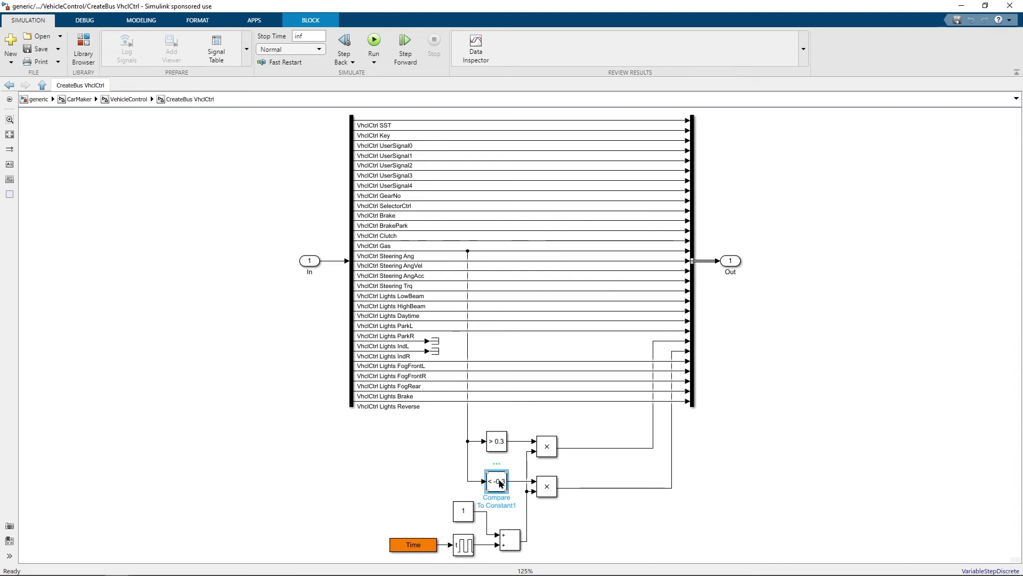
click(438, 347)
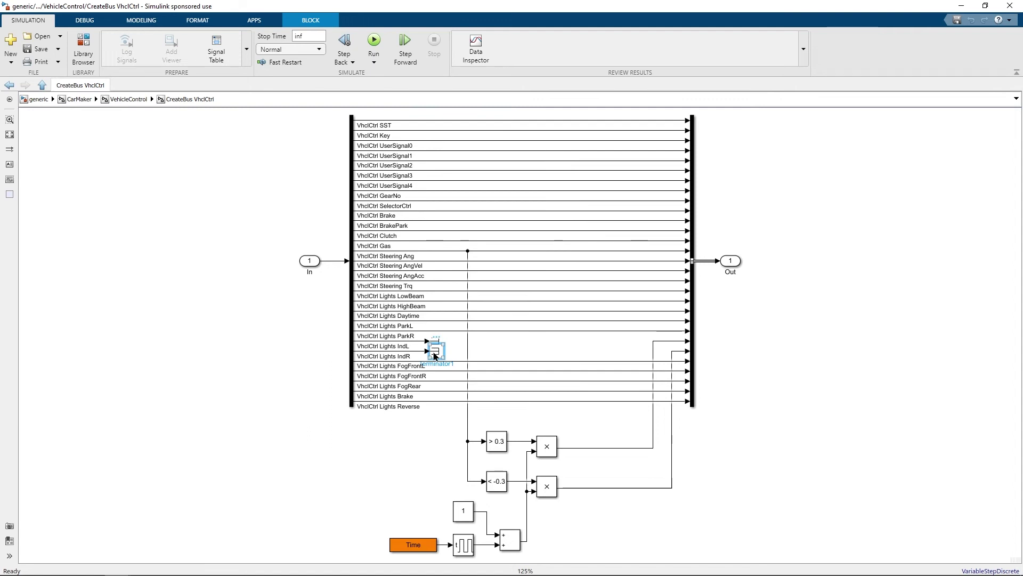
click(340, 449)
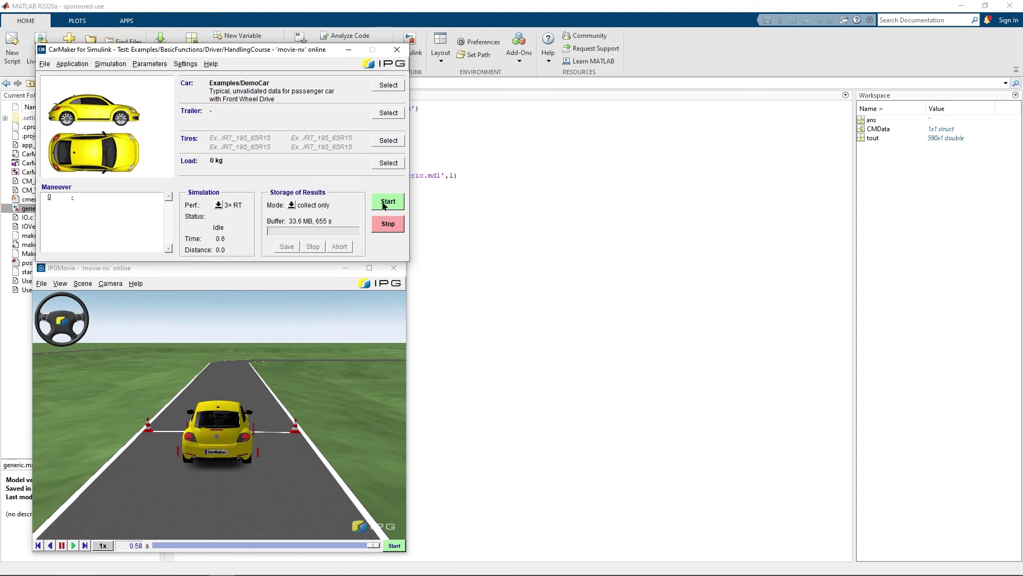
Step: Start the HandlingCourse test run in CarMaker
click(388, 201)
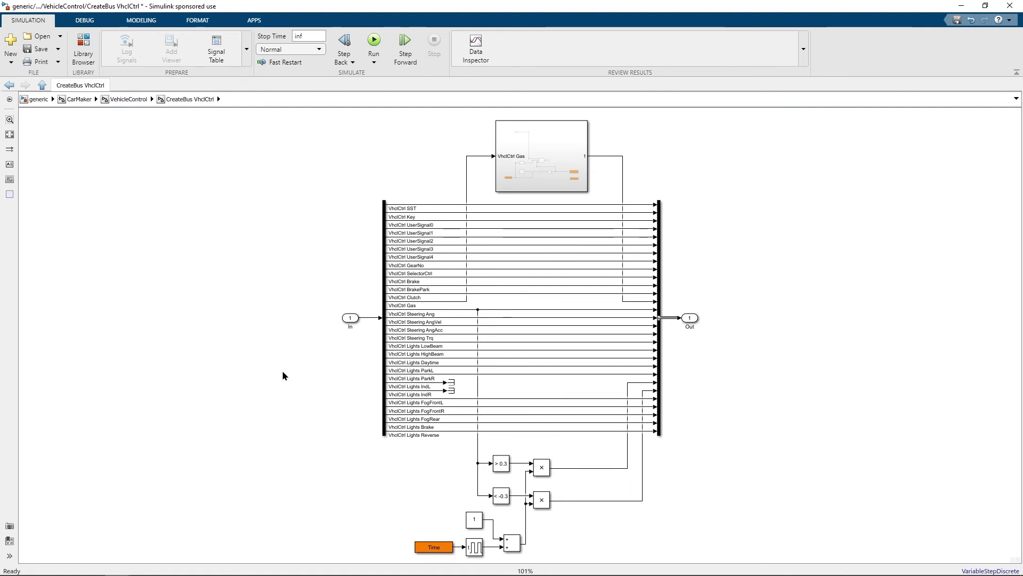
click(538, 173)
double_click(537, 173)
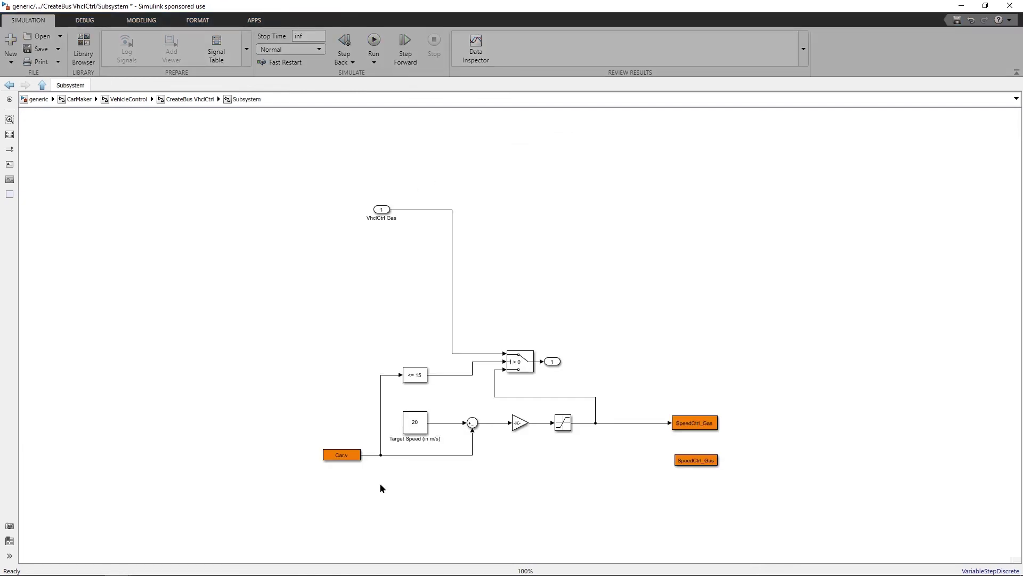
click(414, 424)
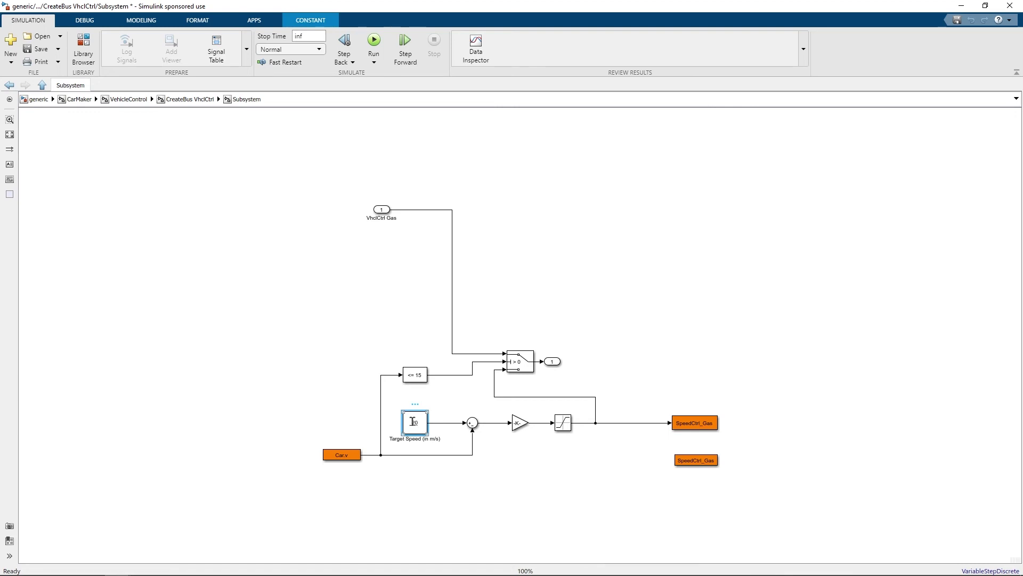
click(347, 376)
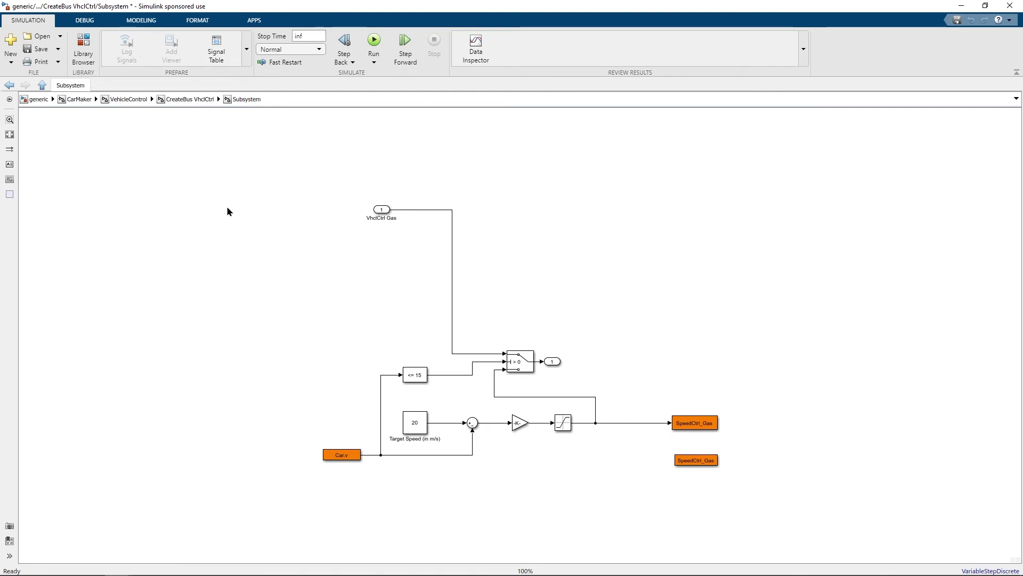
click(190, 100)
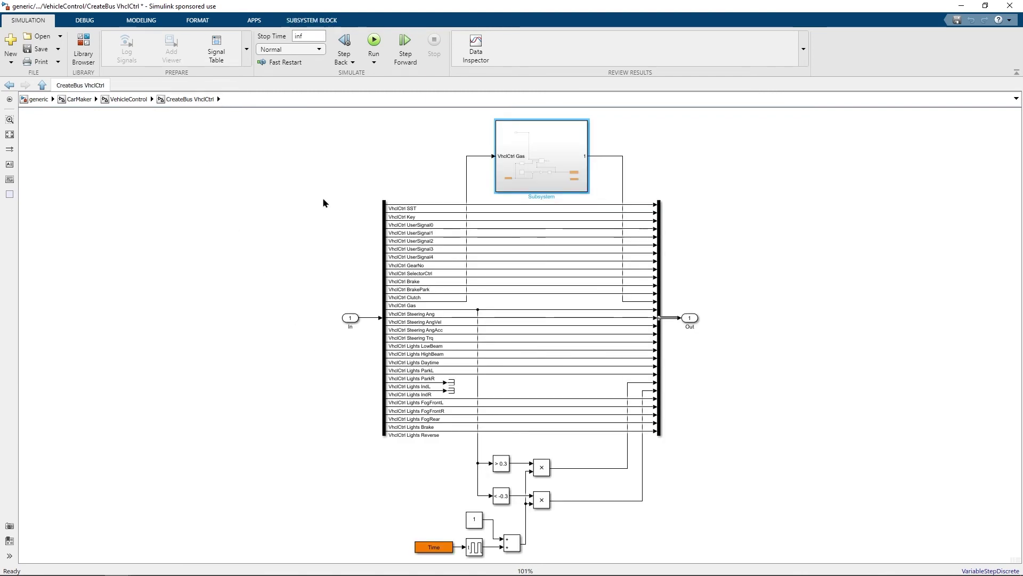
click(313, 272)
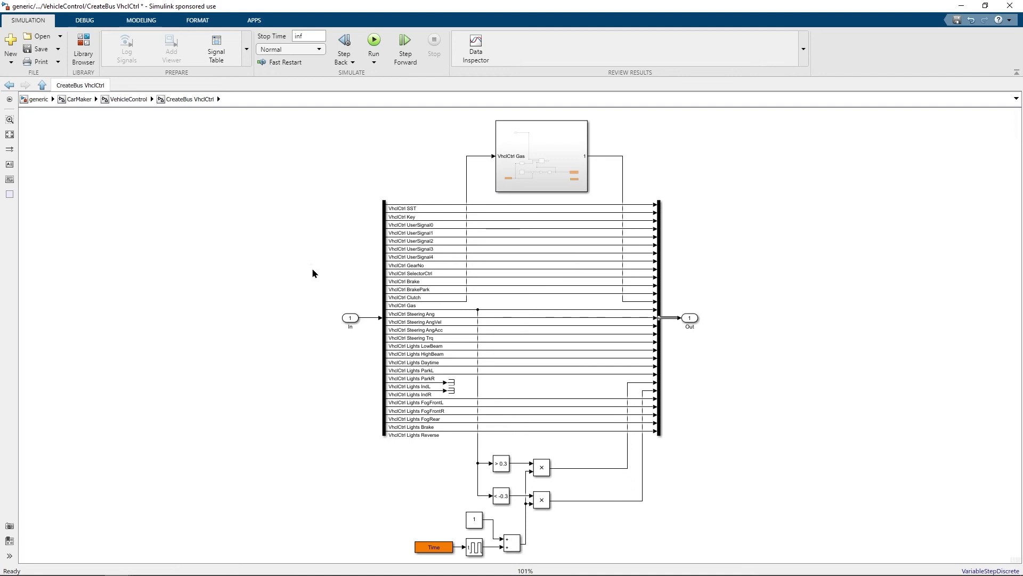